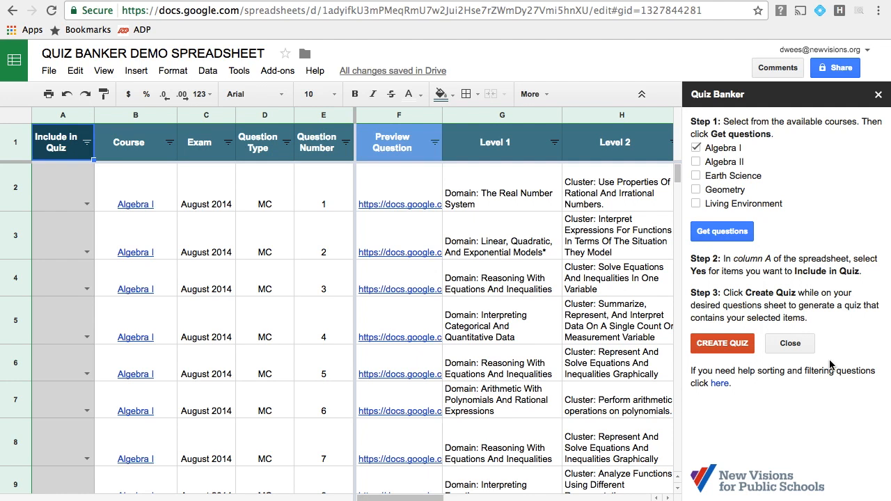
# Mark Algebra I August 2014 questions 1 and 2 as Yes for inclusion in the quiz.
pyautogui.click(86, 203)
pyautogui.click(50, 222)
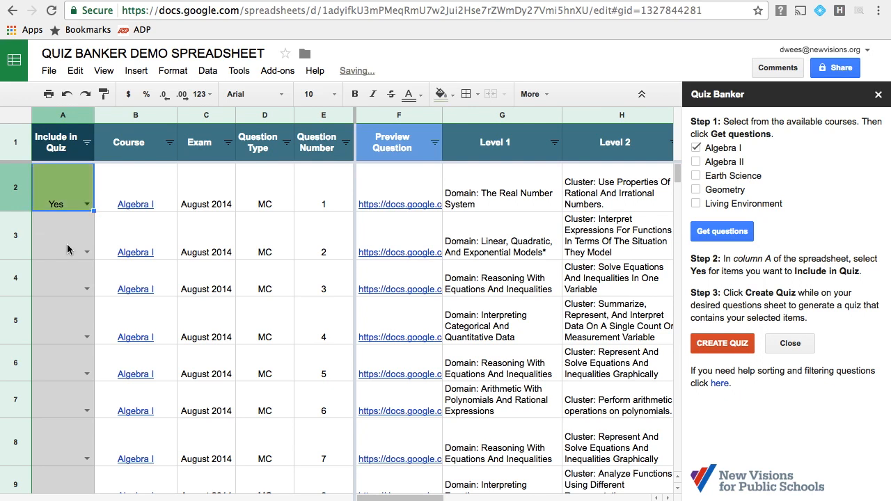
pyautogui.click(86, 252)
pyautogui.click(68, 272)
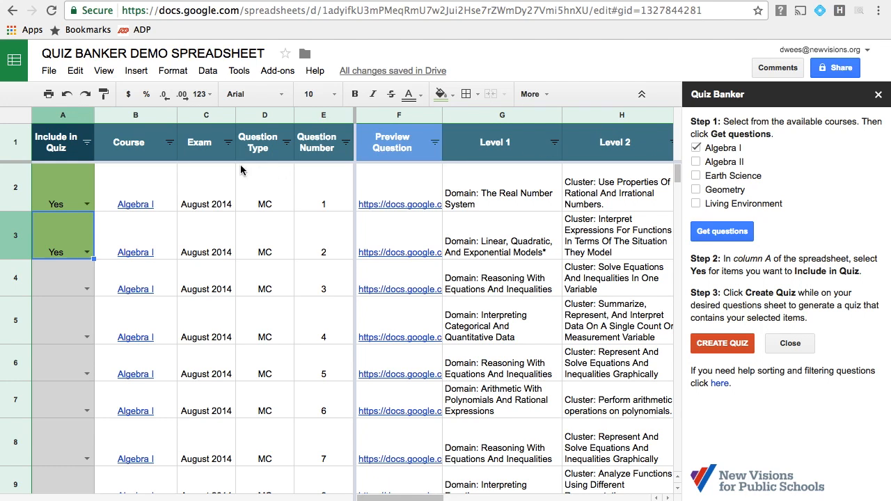
# Filter the Exam column to show only August 2014 and look over the remaining questions.
pyautogui.click(227, 143)
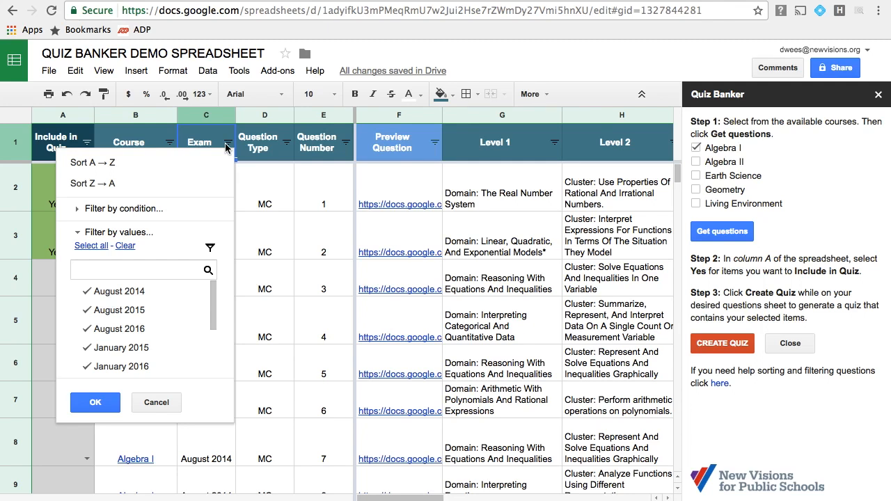
pyautogui.click(125, 246)
pyautogui.click(118, 295)
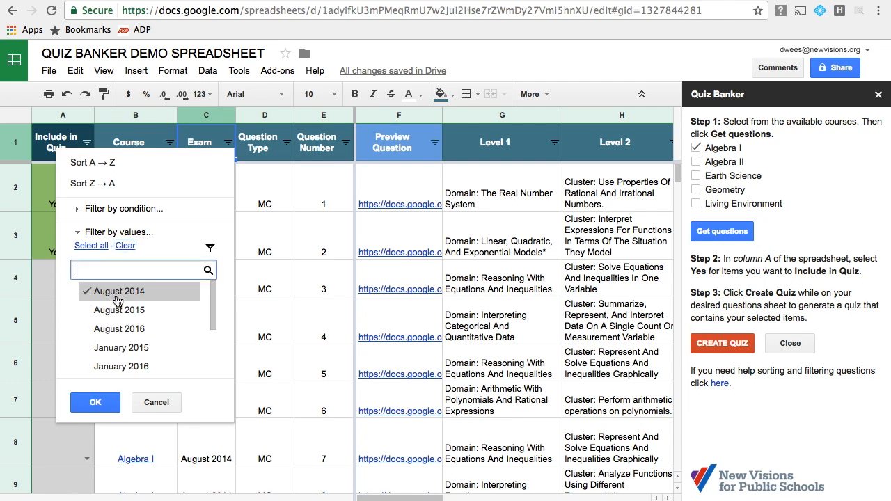
pyautogui.click(97, 404)
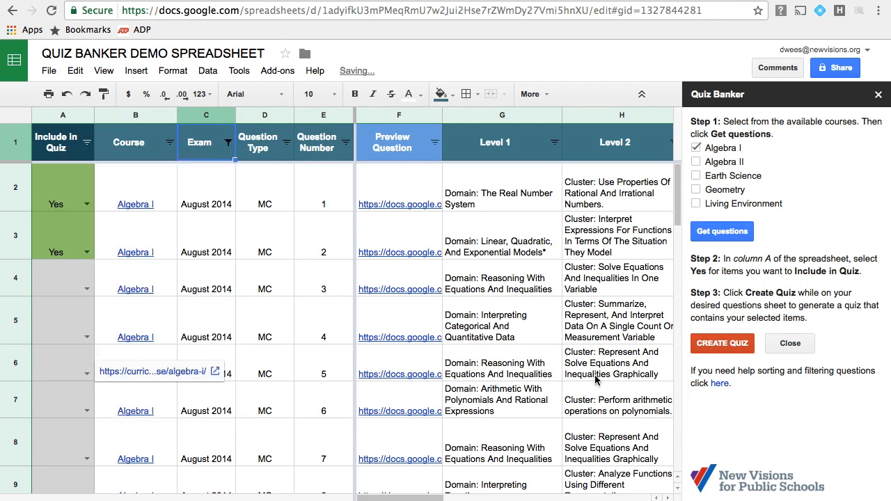
pyautogui.click(266, 254)
pyautogui.scroll(-7, 294, 307)
pyautogui.scroll(7, 294, 306)
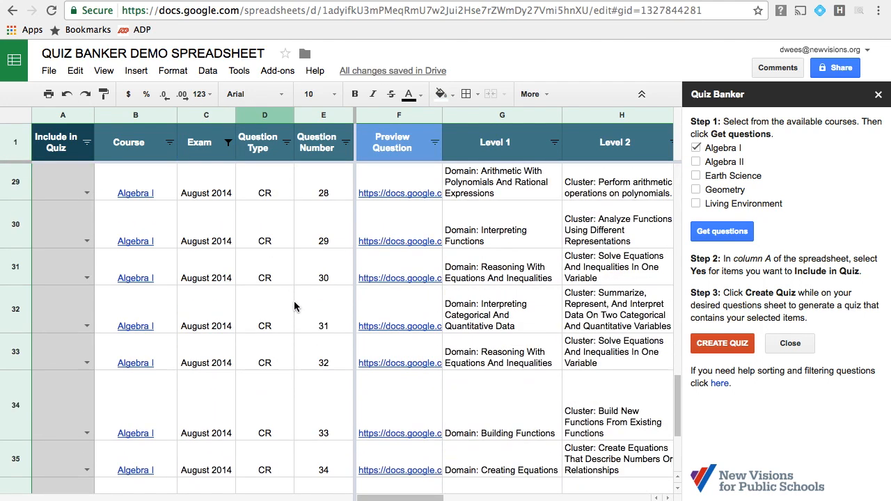
# Fill the Yes value from question 2 down the Include in Quiz column through question 33.
pyautogui.click(74, 249)
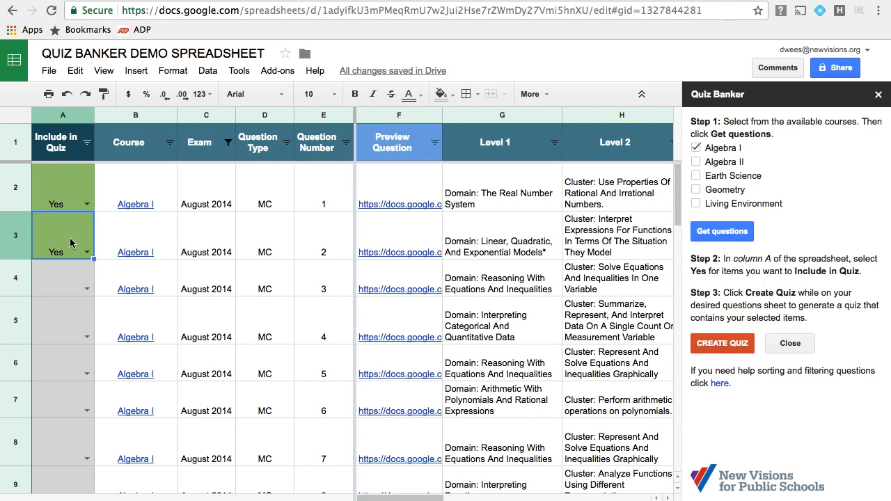
pyautogui.moveTo(95, 264); pyautogui.dragTo(92, 497)
pyautogui.scroll(-6, 76, 381)
pyautogui.scroll(3, 96, 231)
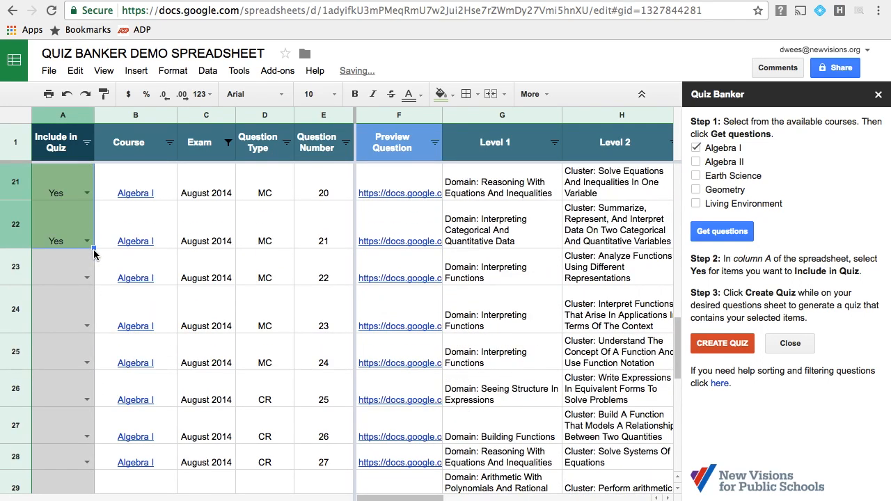
pyautogui.moveTo(94, 248); pyautogui.dragTo(82, 425)
pyautogui.scroll(-5, 82, 425)
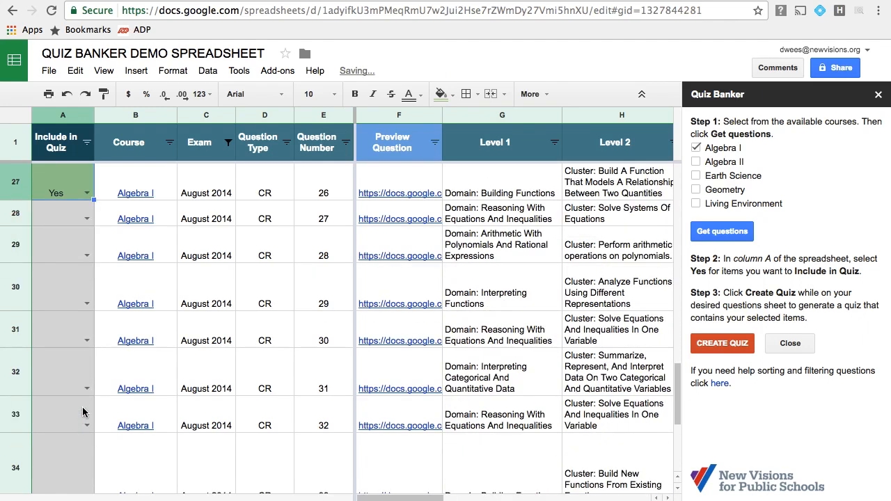
pyautogui.moveTo(93, 199); pyautogui.dragTo(84, 463)
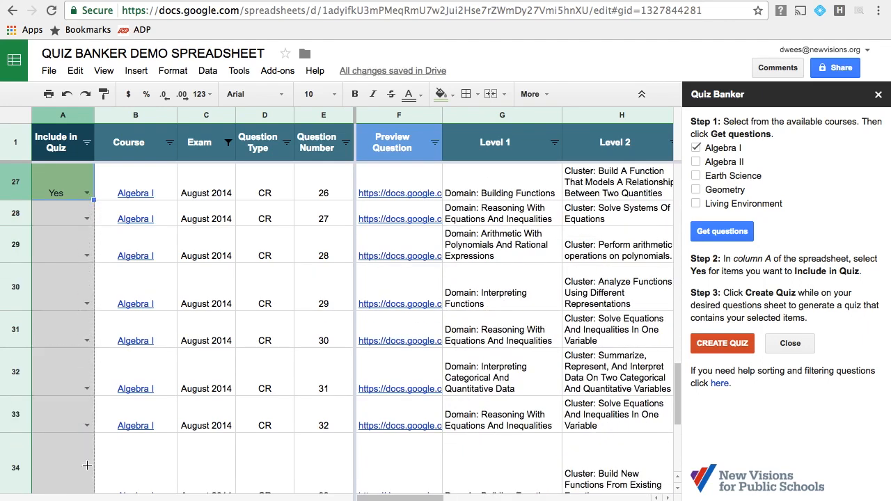
pyautogui.scroll(-5, 84, 464)
# Mark question 34 as Yes and fill the value down through question 37, returning to the sheet's start.
pyautogui.moveTo(93, 238); pyautogui.dragTo(73, 375)
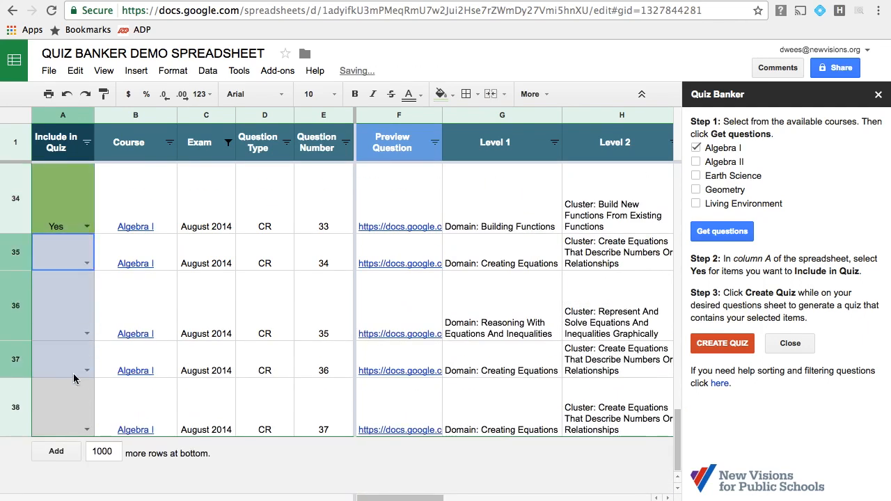
pyautogui.click(85, 241)
pyautogui.click(85, 227)
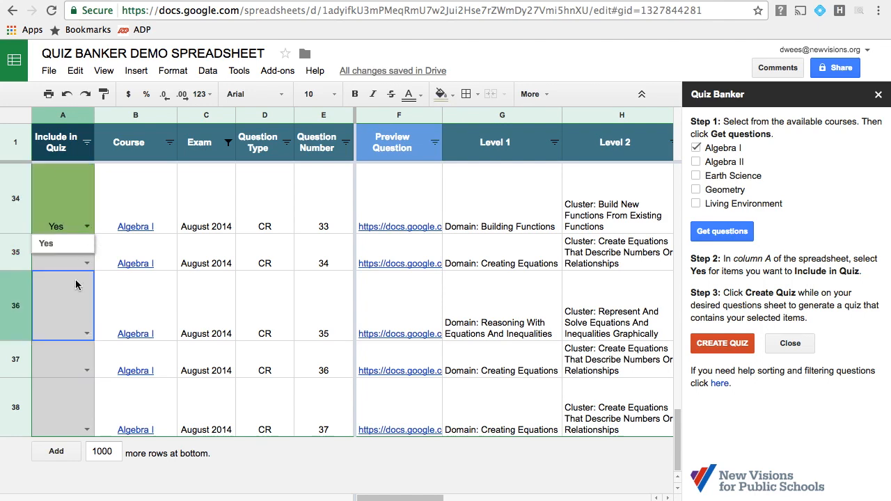
pyautogui.click(82, 241)
pyautogui.moveTo(93, 245); pyautogui.dragTo(87, 426)
pyautogui.hotkey('ctrl', 'Home')
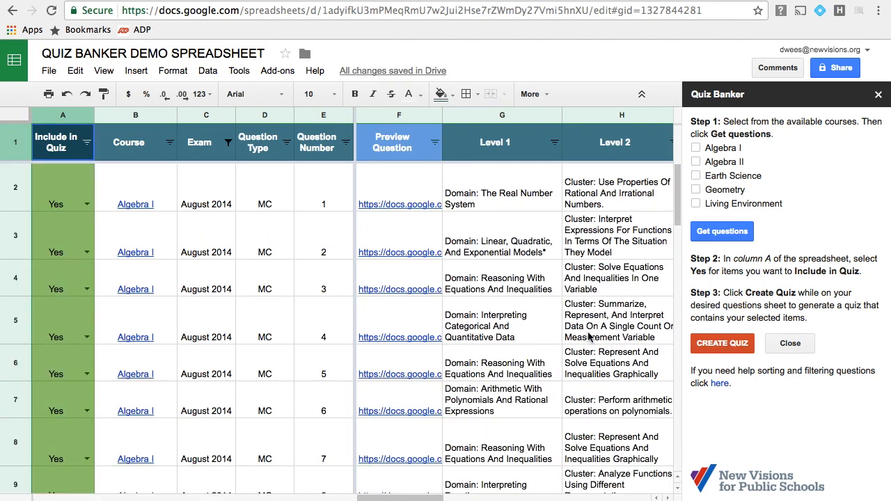
# Create the quiz from the marked questions and follow its progress in the Status column.
pyautogui.click(719, 348)
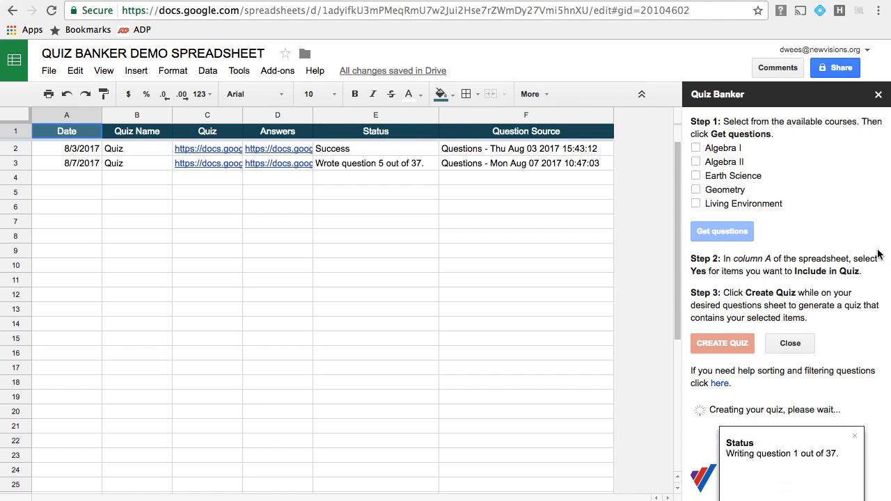
pyautogui.click(406, 163)
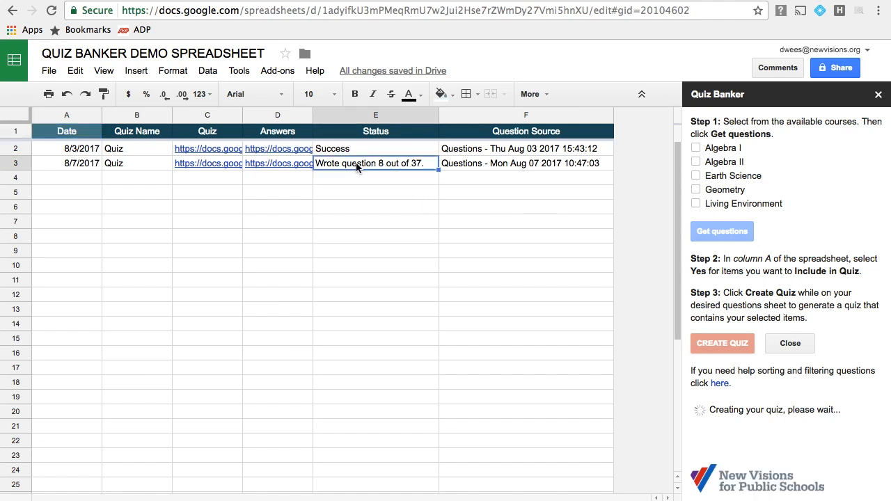
pyautogui.click(408, 183)
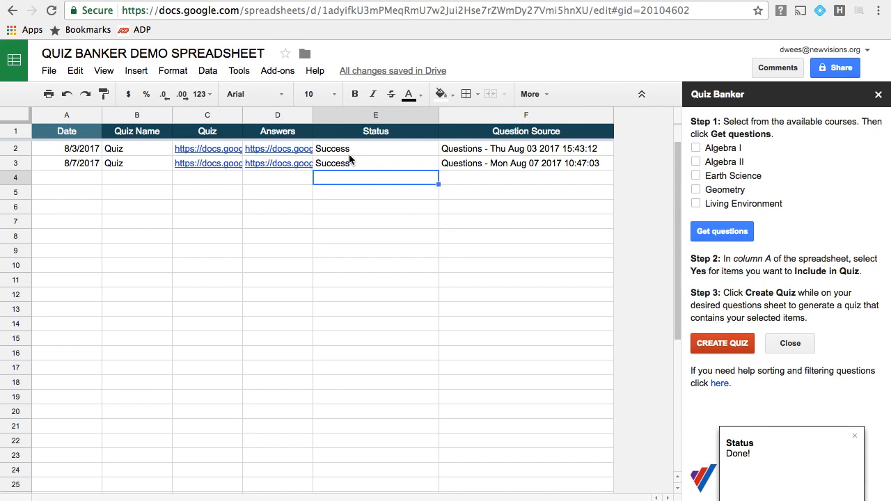
# Open the 8/7/2017 quiz document from its link and look through its questions.
pyautogui.click(216, 166)
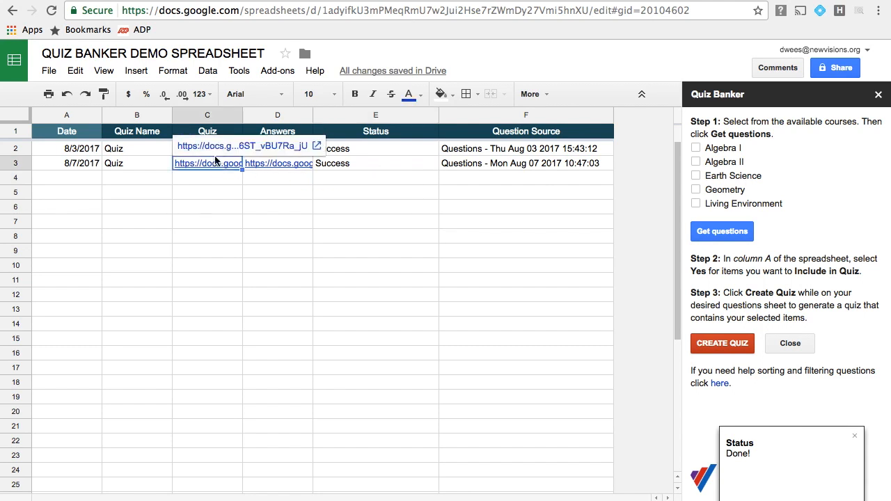
pyautogui.click(219, 142)
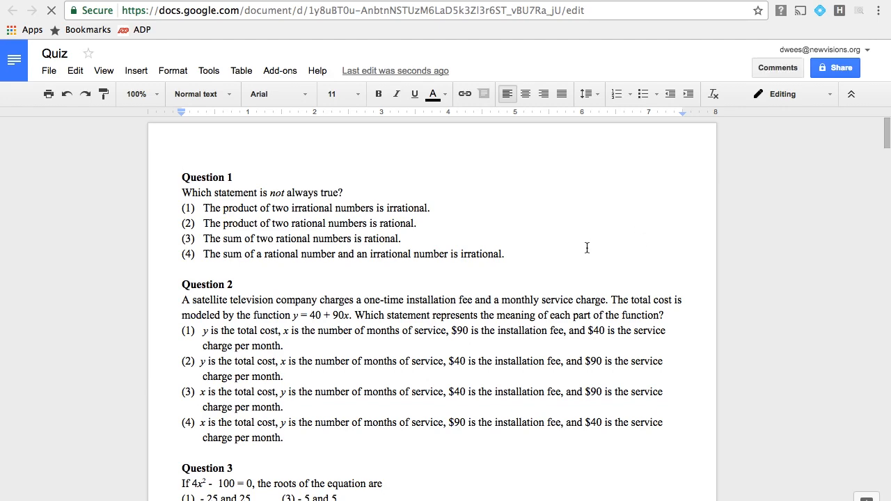
pyautogui.scroll(-15, 550, 253)
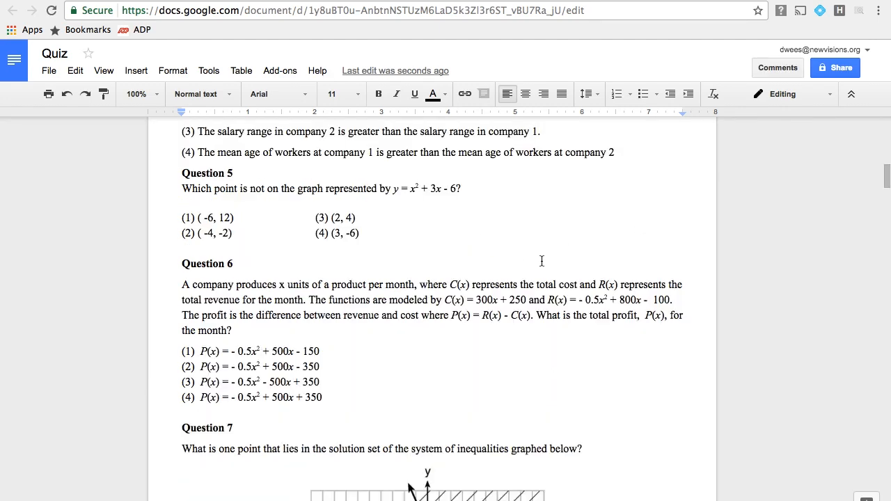
pyautogui.scroll(-10, 565, 258)
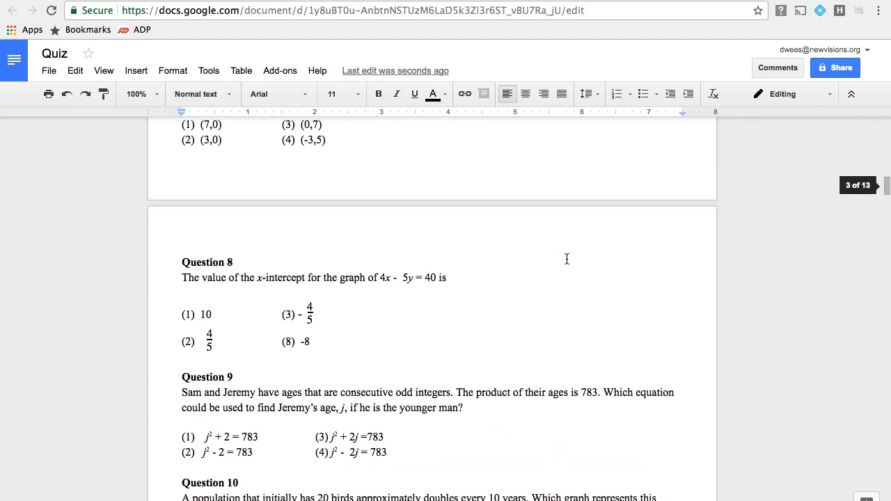
pyautogui.scroll(-8, 551, 271)
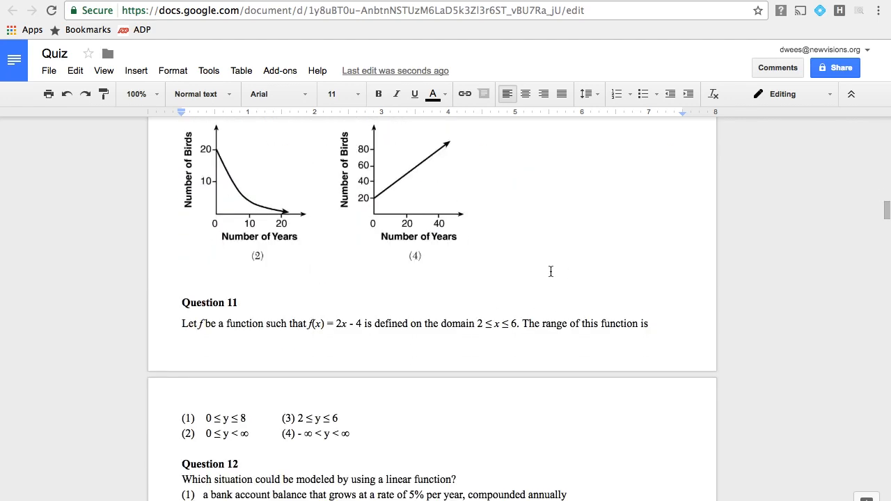
pyautogui.scroll(3, 345, 271)
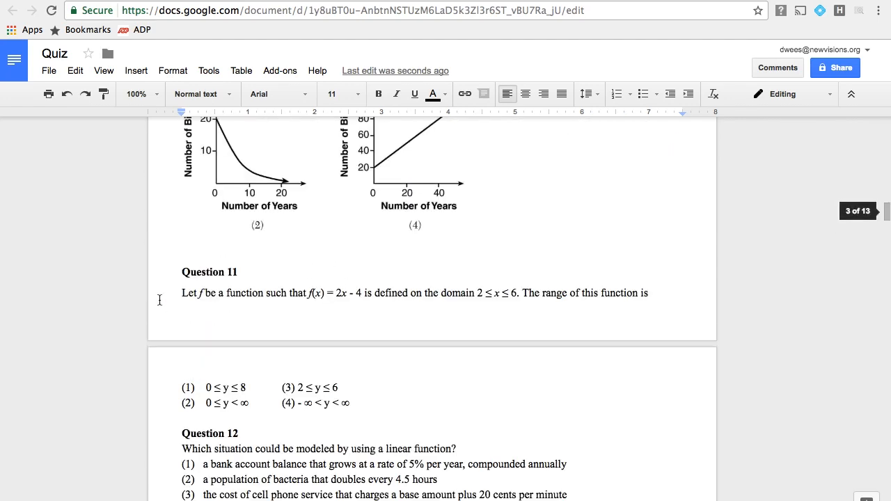
# Return to the spreadsheet, open the 8/7/2017 quiz's answers document and review its question entries and correct responses.
pyautogui.click(126, 0)
pyautogui.click(277, 166)
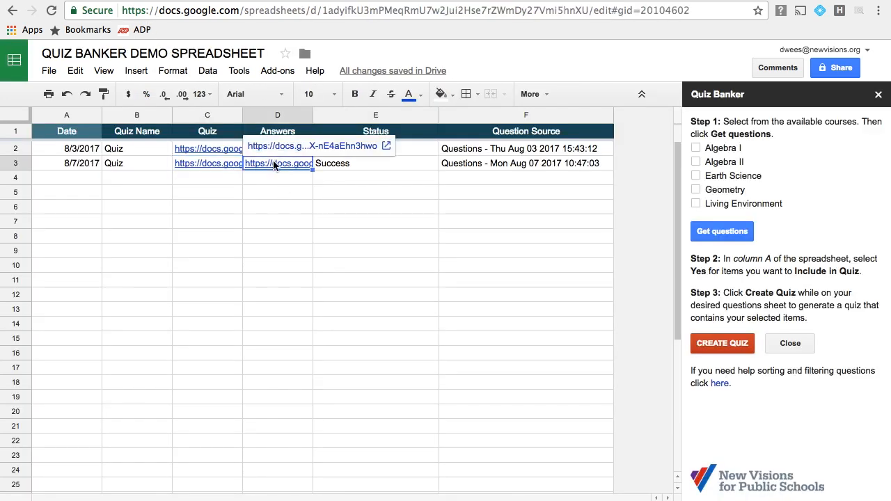
pyautogui.click(294, 148)
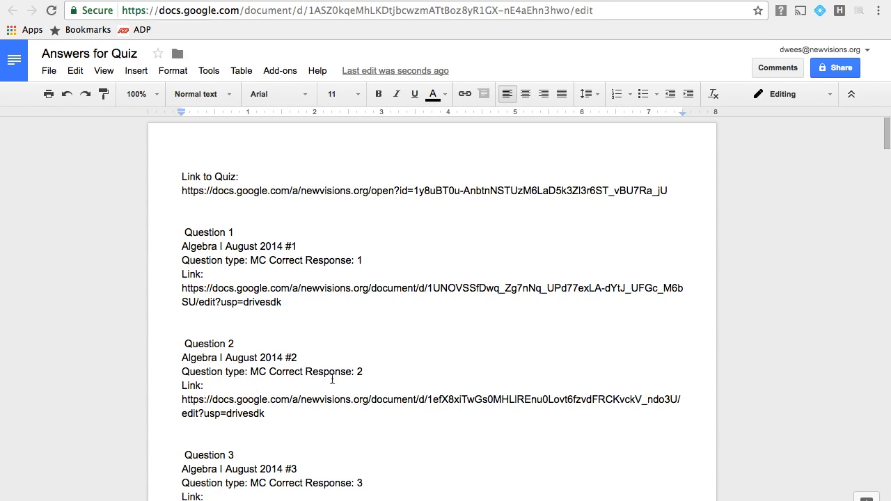
pyautogui.moveTo(363, 372); pyautogui.dragTo(165, 355)
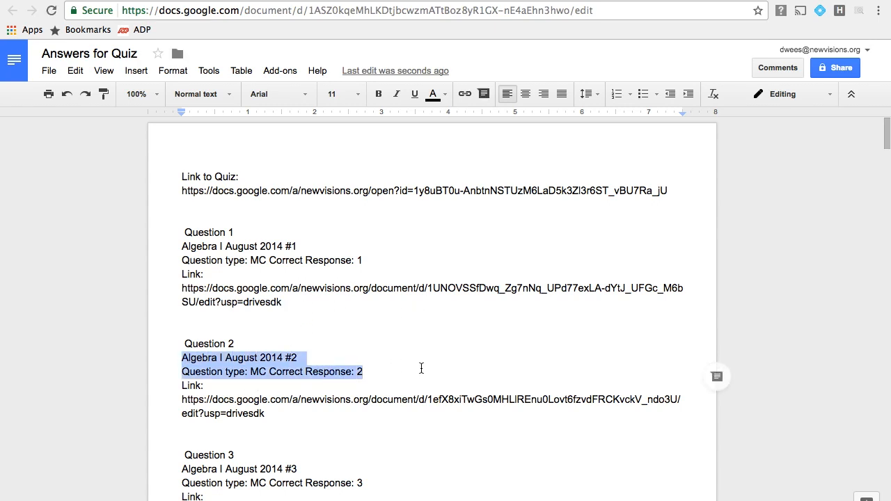
pyautogui.click(383, 375)
pyautogui.scroll(-2, 417, 365)
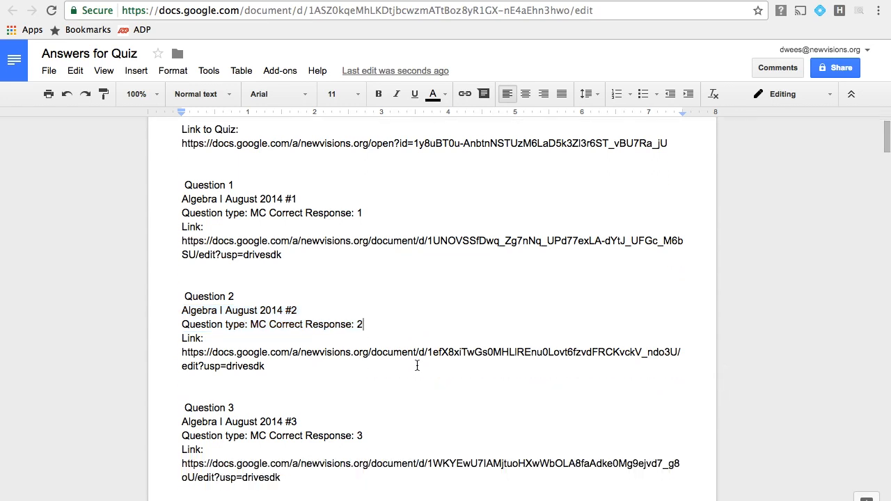
pyautogui.scroll(2, 421, 366)
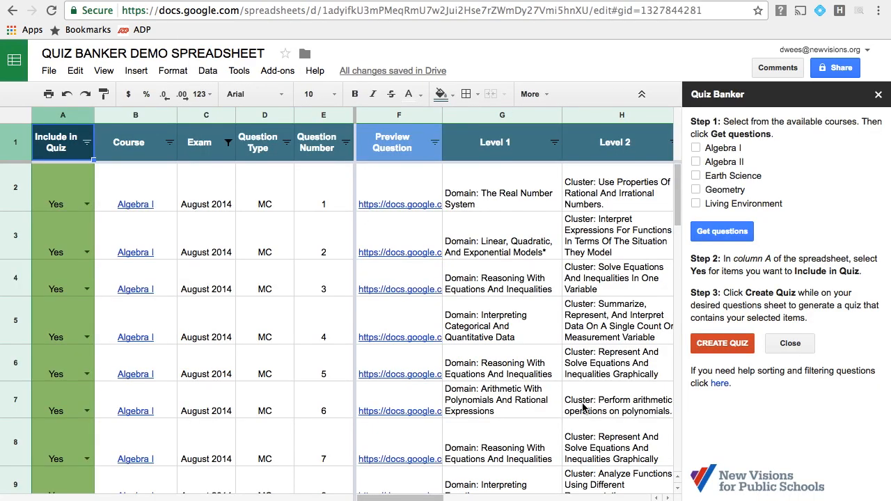
# Clear the Yes values from the Include in Quiz column for all questions in rows 2 to 38.
pyautogui.click(64, 202)
pyautogui.scroll(-15, 78, 375)
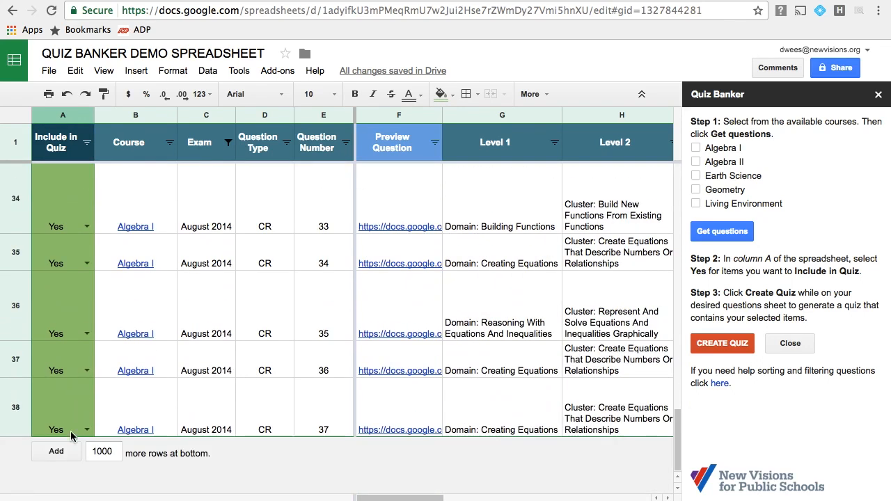
pyautogui.keyDown('shift'); pyautogui.click(68, 431); pyautogui.keyUp('shift')
pyautogui.press('Delete')
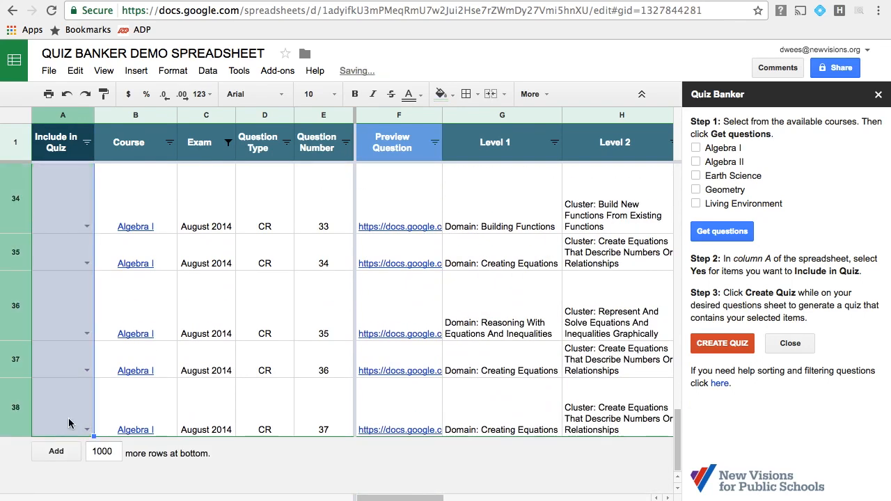
pyautogui.scroll(15, 89, 418)
pyautogui.click(223, 314)
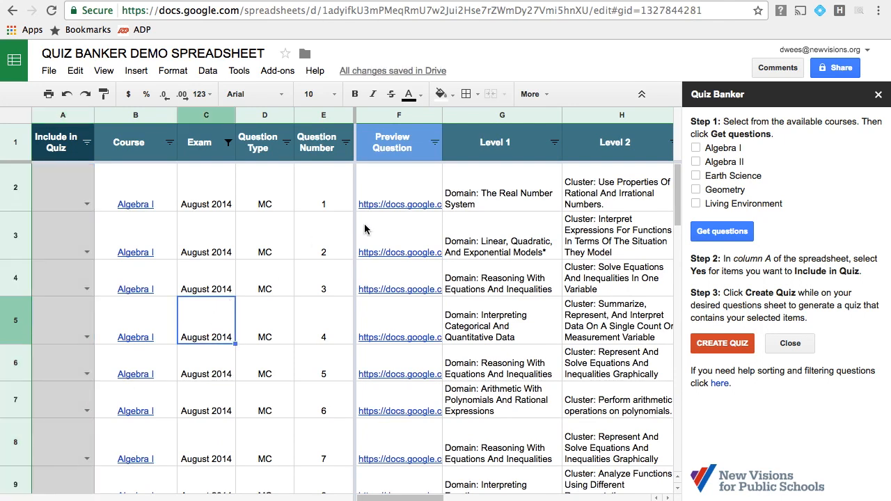
# Reset the Exam column filter so that all exam dates are selected.
pyautogui.click(228, 141)
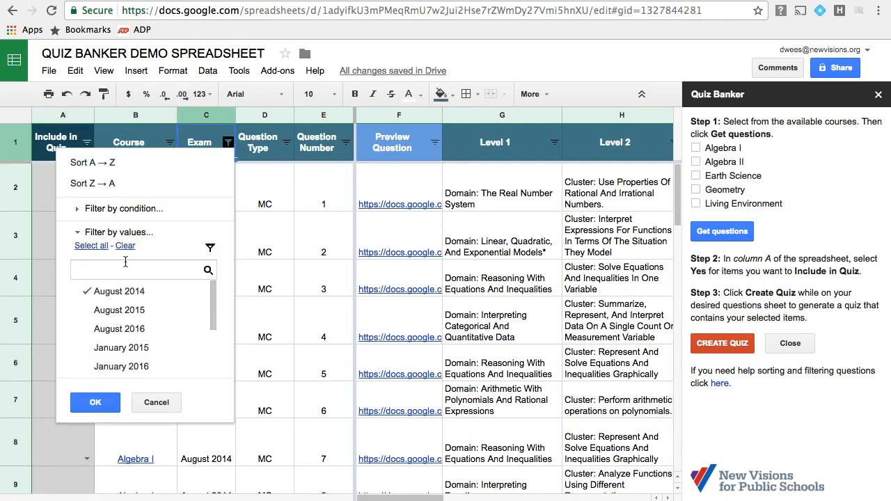
pyautogui.click(92, 246)
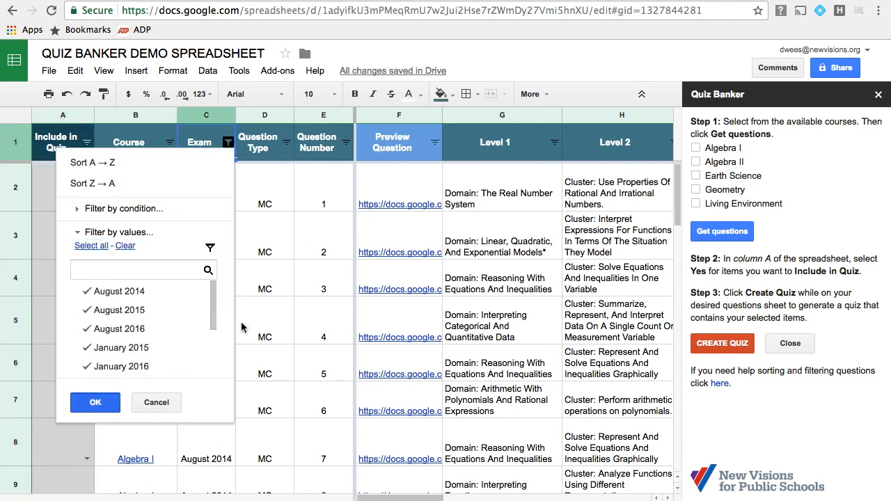
pyautogui.press('Return')
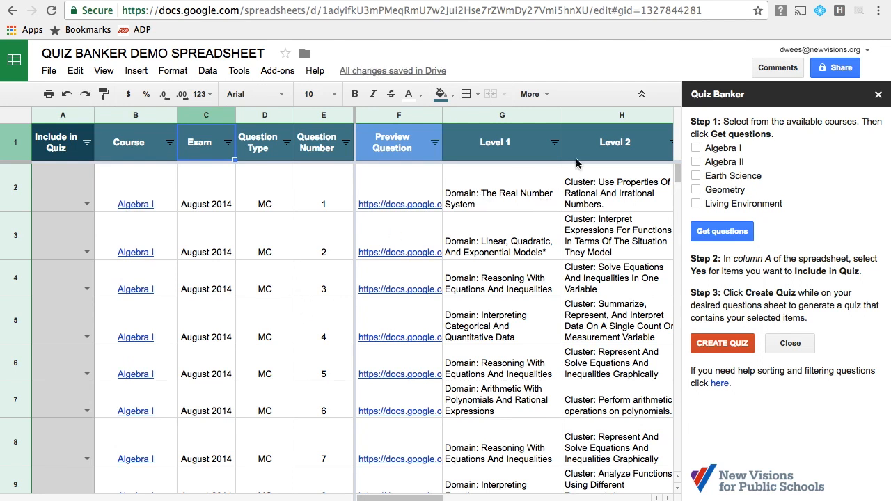
# Filter the Level 1 column to show only the Arithmetic With Polynomials And Rational Expressions domain.
pyautogui.moveTo(419, 499); pyautogui.dragTo(453, 499)
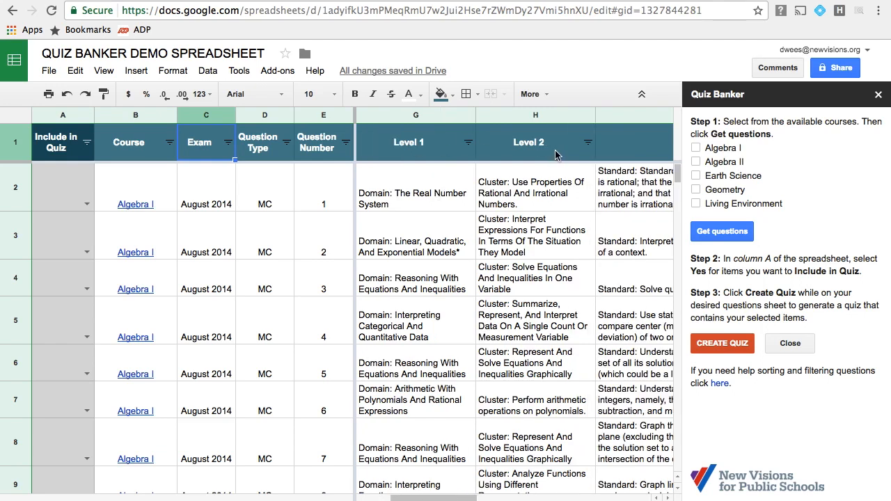
pyautogui.moveTo(441, 498); pyautogui.dragTo(590, 498)
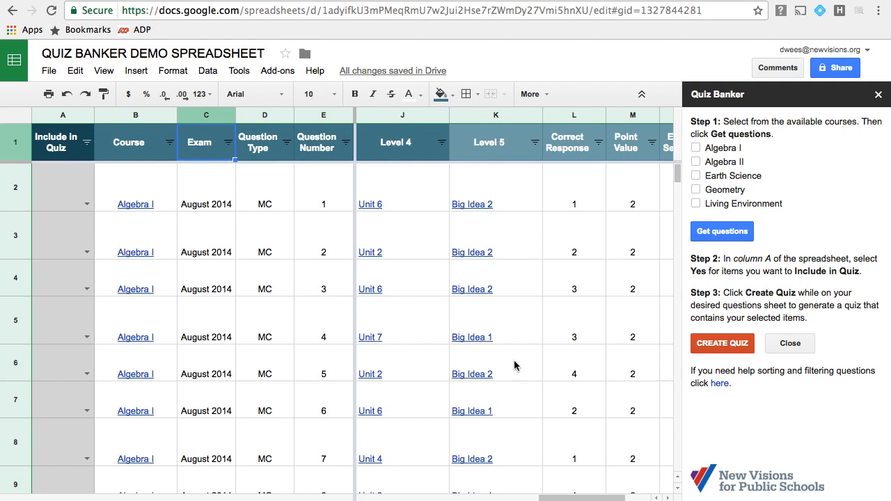
pyautogui.moveTo(597, 498); pyautogui.dragTo(453, 498)
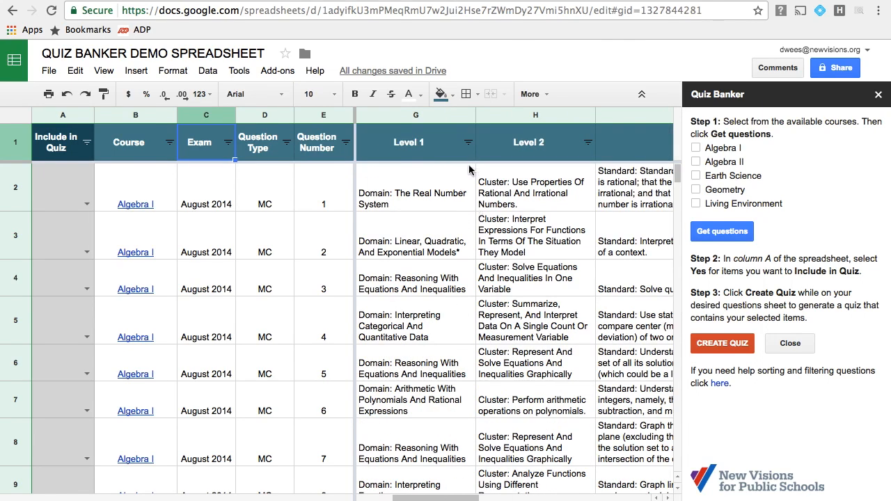
pyautogui.click(467, 142)
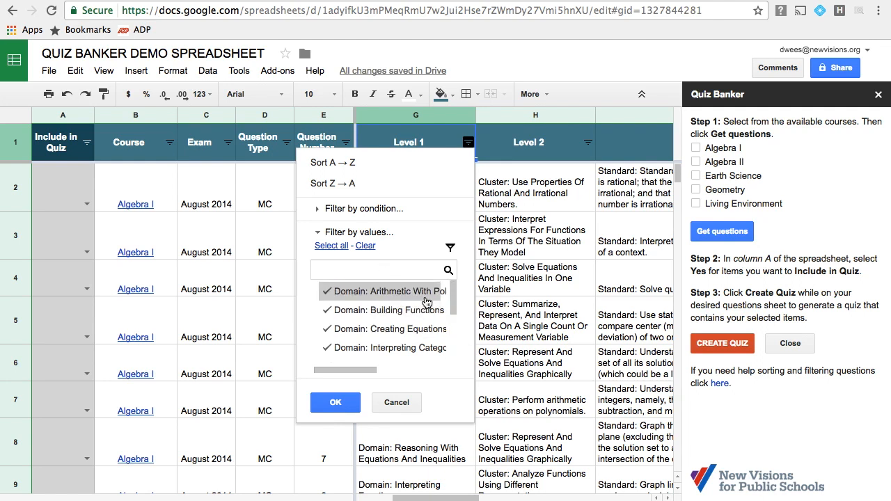
pyautogui.moveTo(348, 370)
pyautogui.mouseDown()
pyautogui.moveTo(427, 376)
pyautogui.moveTo(358, 375)
pyautogui.mouseUp()
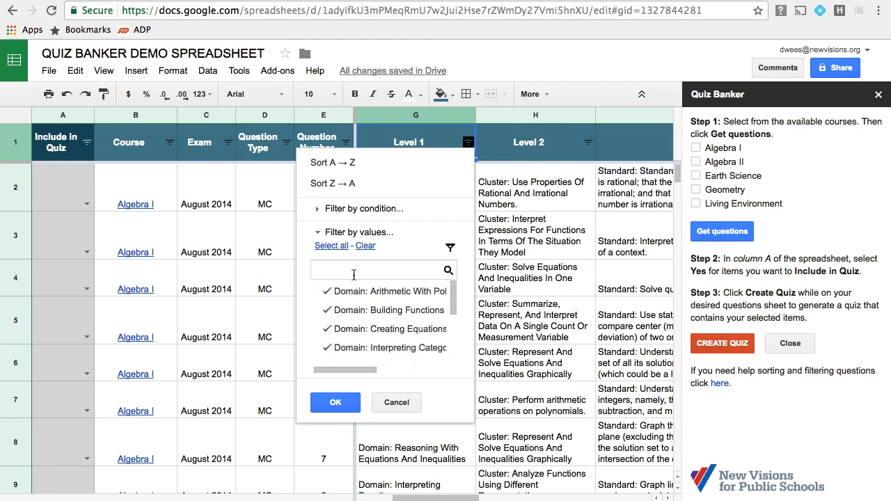
pyautogui.click(365, 245)
pyautogui.click(362, 290)
pyautogui.click(337, 404)
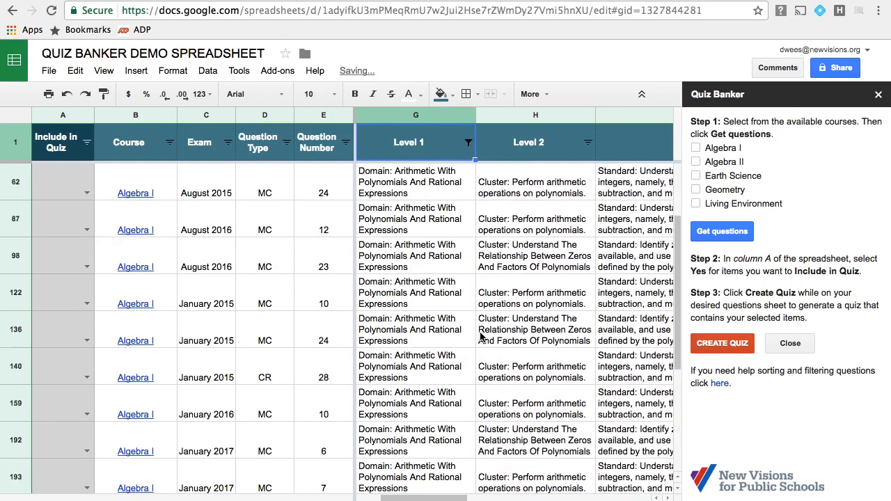
# Look through the filtered questions and the exam dates they come from.
pyautogui.scroll(-5, 480, 337)
pyautogui.scroll(10, 480, 337)
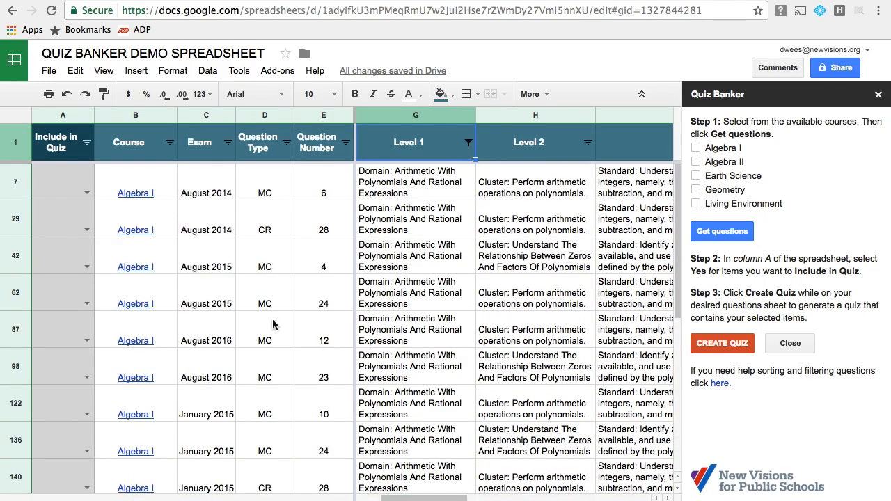
pyautogui.click(222, 183)
pyautogui.click(220, 318)
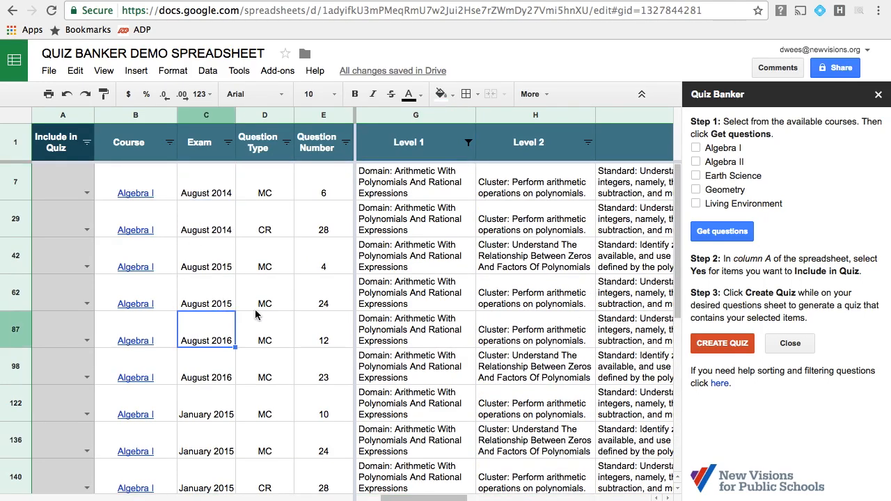
pyautogui.scroll(-5, 166, 306)
pyautogui.scroll(10, 138, 305)
# Set Include in Quiz to Yes for all the filtered questions from row 7 down, and create the quiz from them.
pyautogui.click(72, 194)
pyautogui.write('yes')
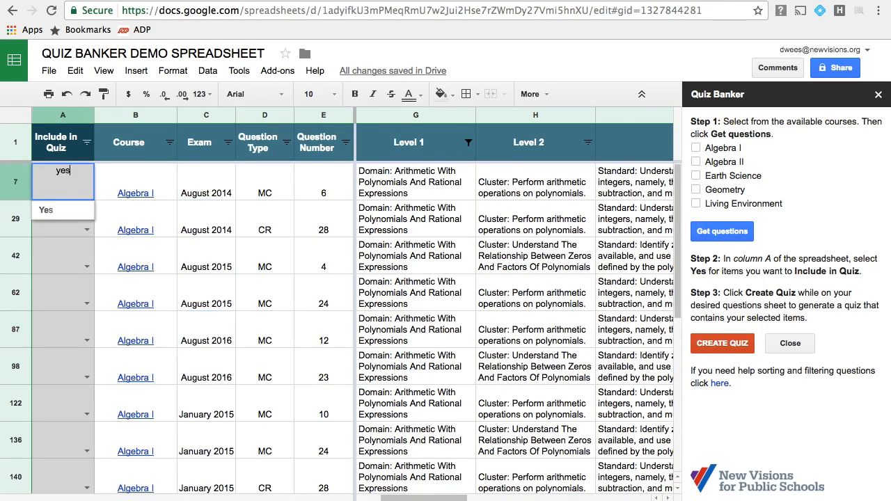
pyautogui.press('Return')
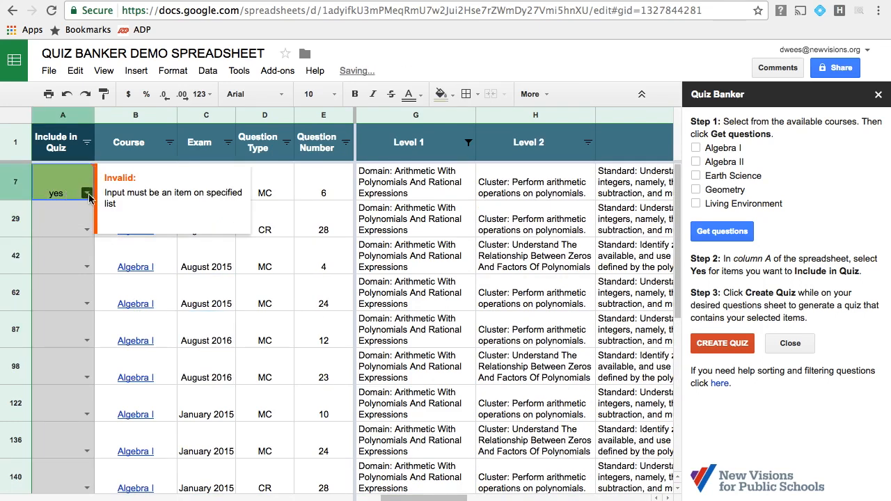
pyautogui.click(87, 192)
pyautogui.click(75, 205)
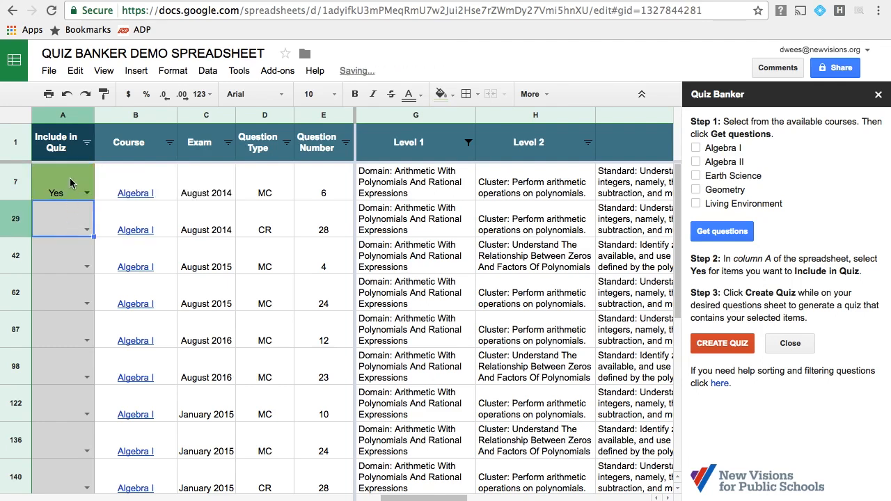
pyautogui.scroll(-2, 93, 251)
pyautogui.moveTo(87, 487); pyautogui.dragTo(66, 452)
pyautogui.scroll(5, 50, 318)
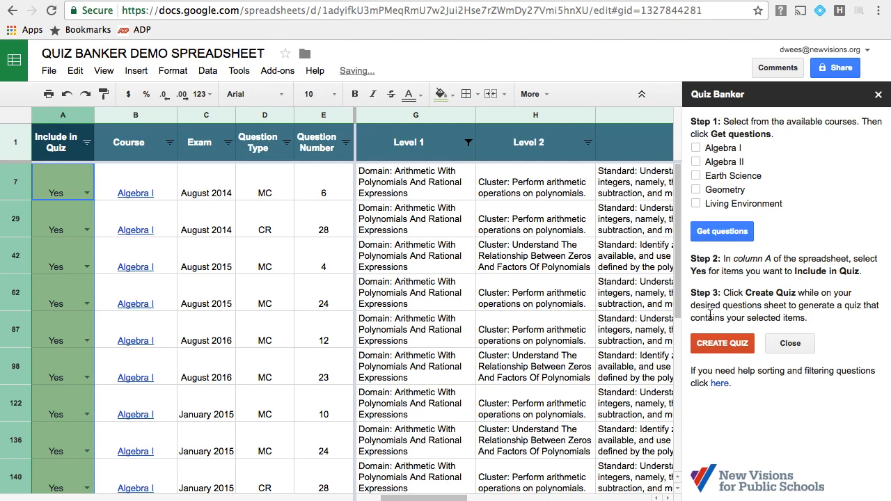
pyautogui.click(721, 345)
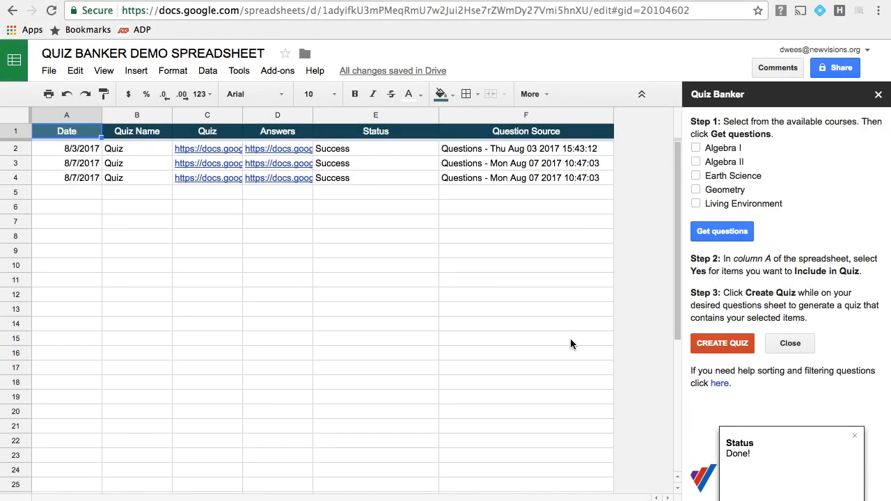
# Open the new quiz document from its link in row 4 and look through its questions.
pyautogui.click(207, 176)
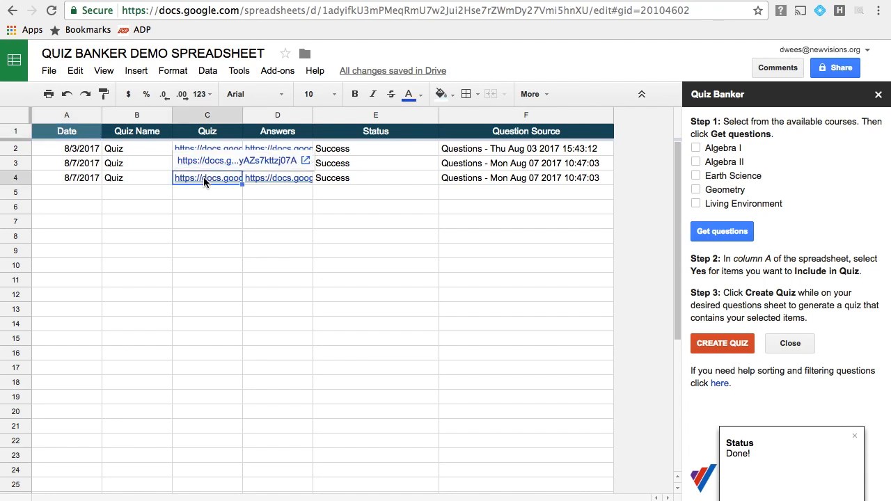
pyautogui.click(202, 169)
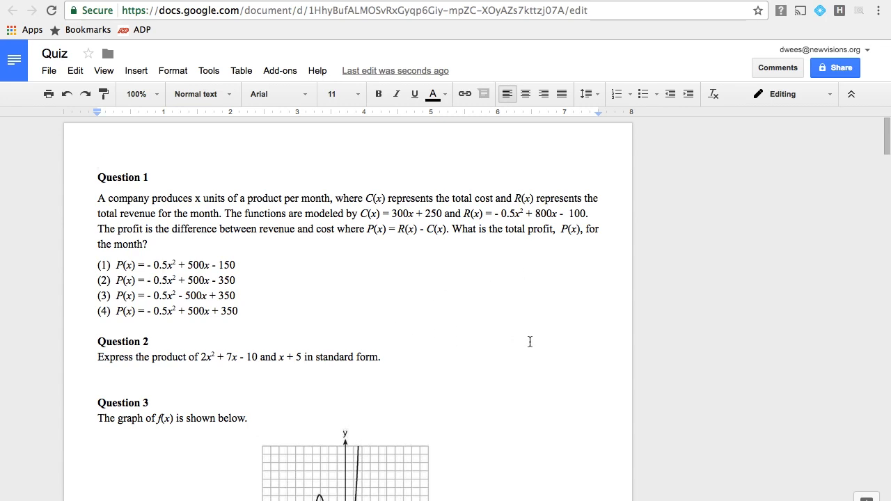
pyautogui.scroll(-3, 529, 342)
pyautogui.scroll(-15, 531, 316)
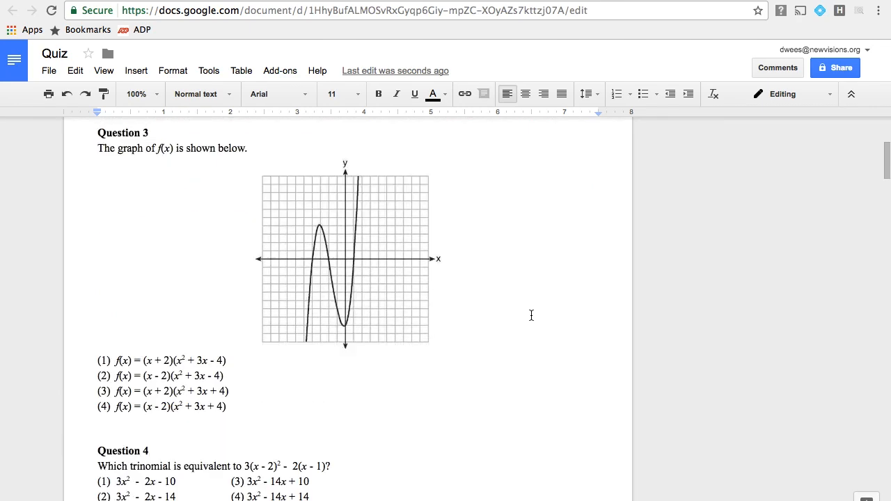
pyautogui.scroll(-5, 531, 316)
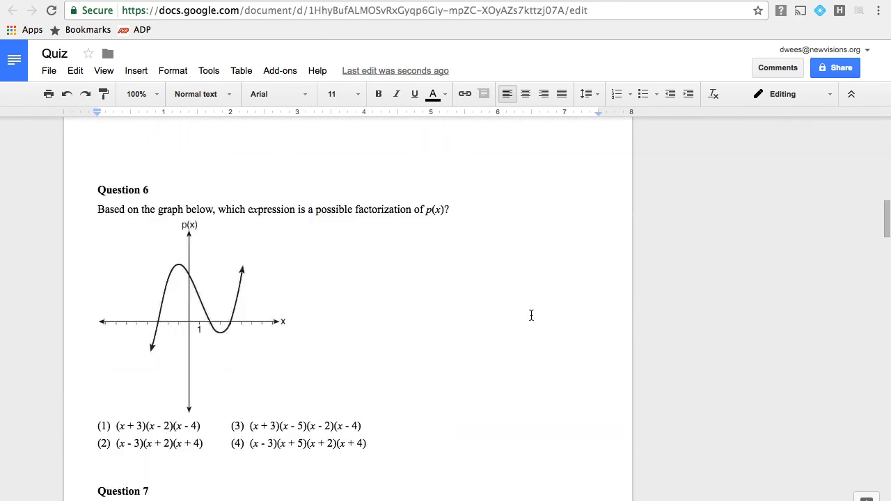